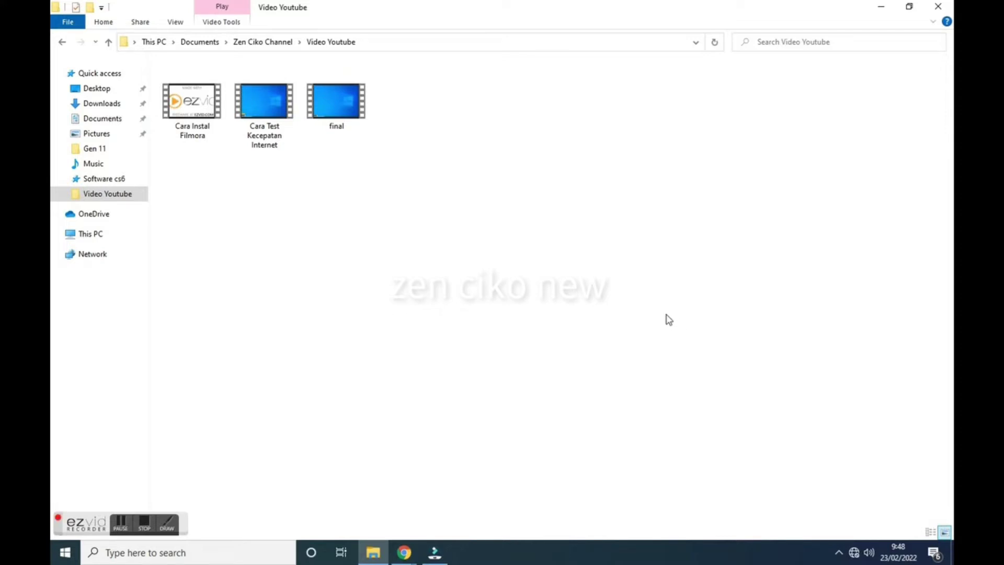
Check the file type of the Cara Instal Filmora video in its properties.
{"action": "right_click", "coordinate": [204, 126]}
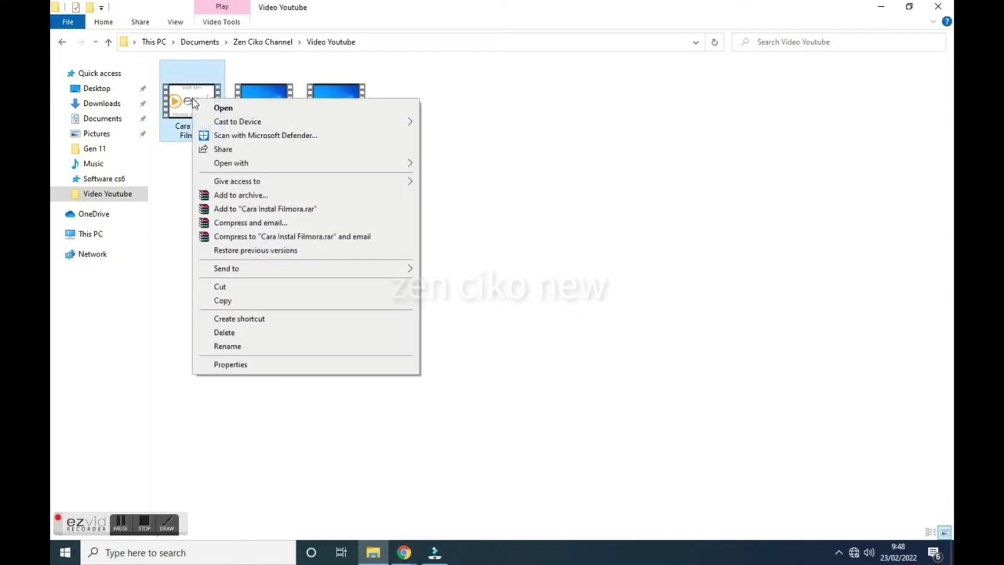
{"action": "left_click", "coordinate": [262, 366]}
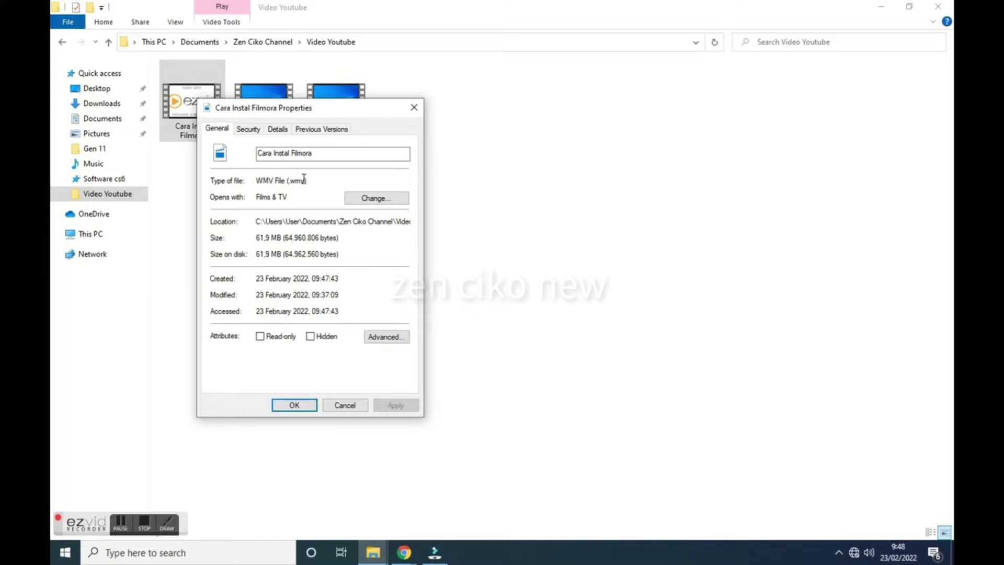
{"action": "left_click", "coordinate": [344, 406]}
{"action": "left_click", "coordinate": [328, 378]}
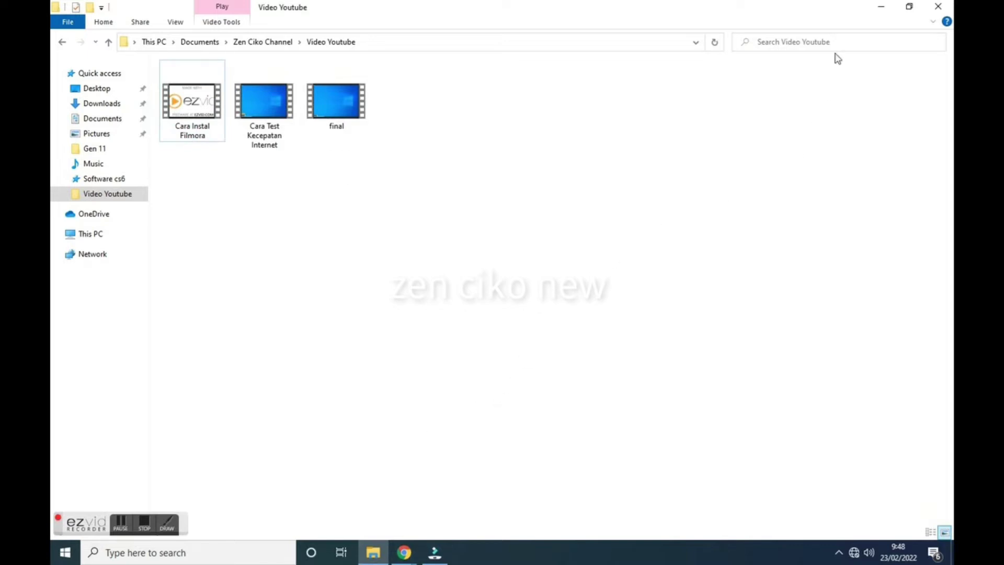
Close the running Filmora window and restart Wondershare Filmora X as administrator, declining the automatic backup file.
{"action": "left_click", "coordinate": [881, 7]}
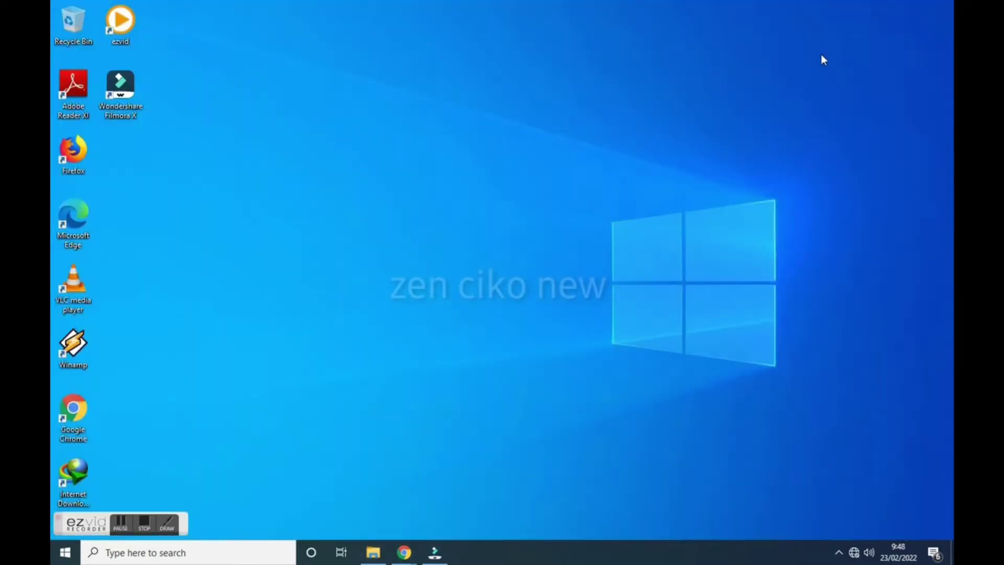
{"action": "left_click", "coordinate": [435, 552]}
{"action": "left_click", "coordinate": [913, 12]}
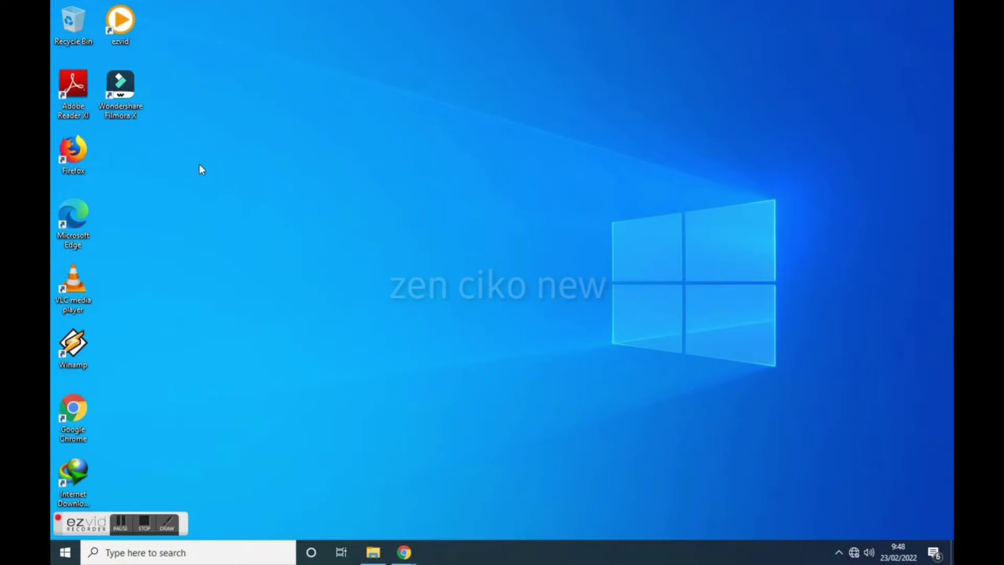
{"action": "right_click", "coordinate": [133, 94]}
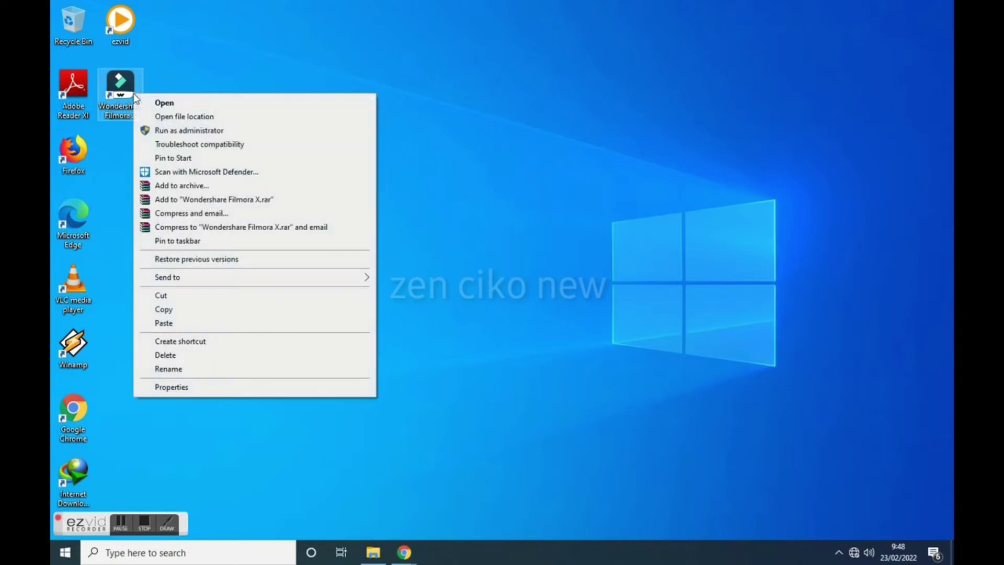
{"action": "left_click", "coordinate": [158, 133]}
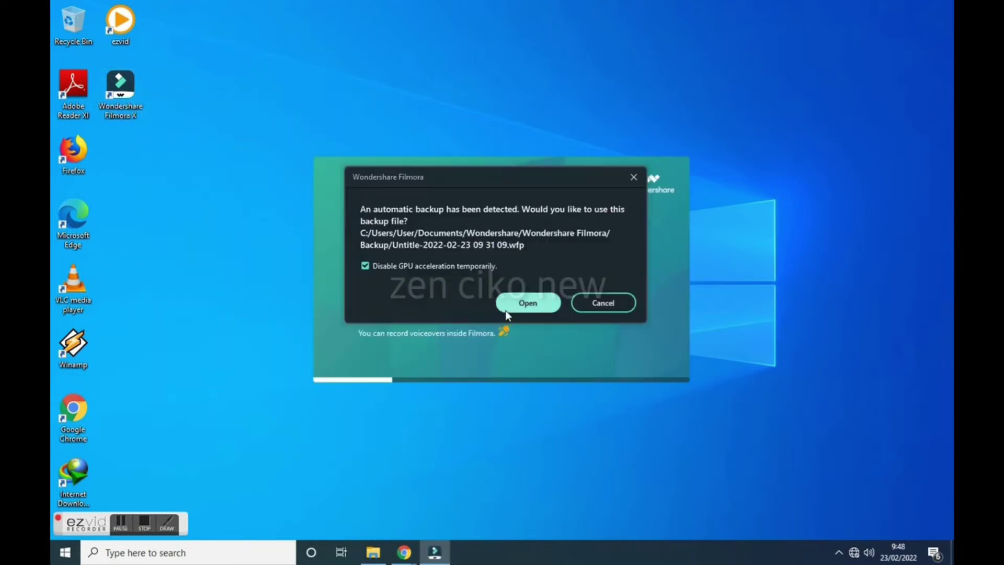
{"action": "left_click", "coordinate": [599, 302]}
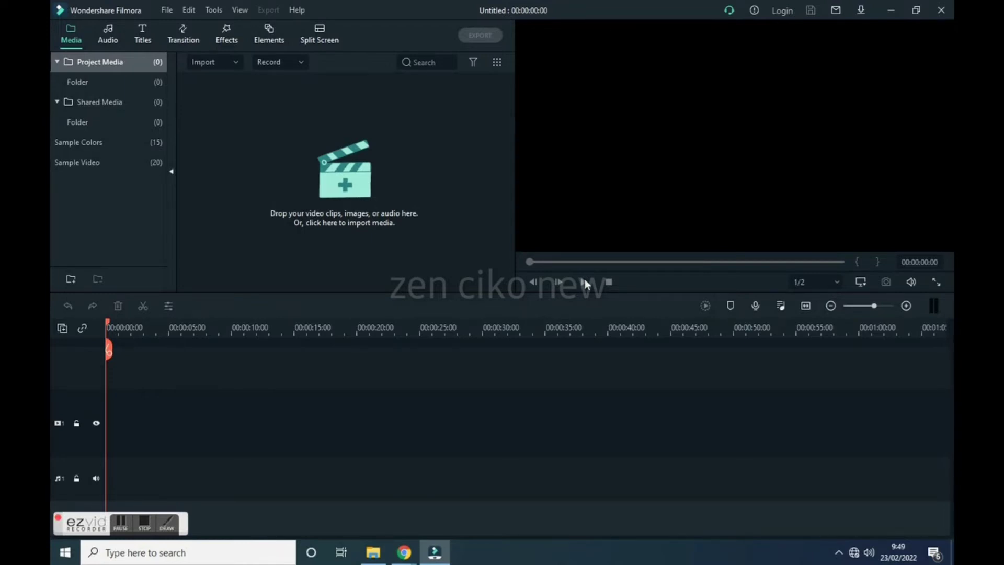
Import the Cara Instal Filmora video from the Video Youtube folder into the project media.
{"action": "left_click", "coordinate": [215, 62]}
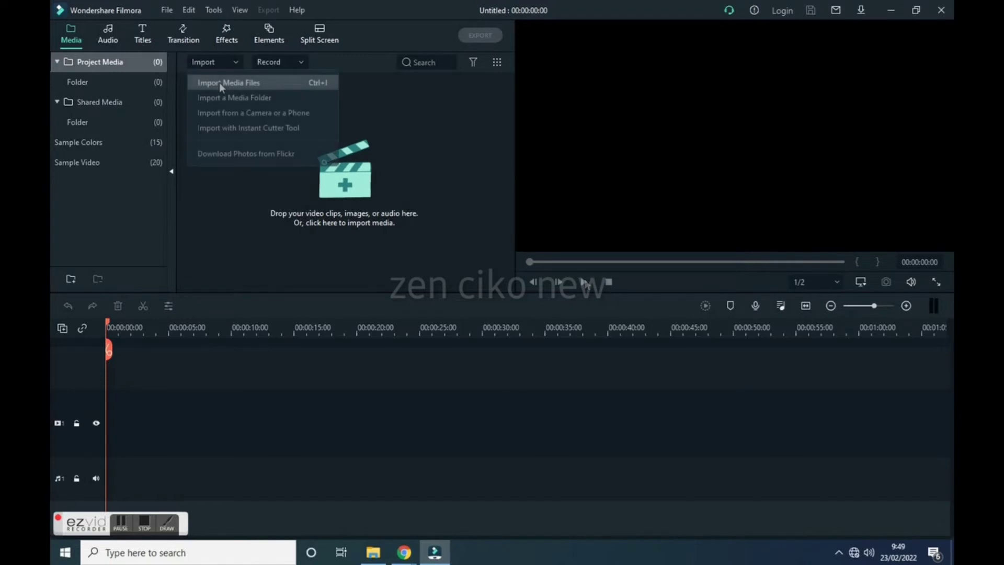
{"action": "left_click", "coordinate": [219, 83]}
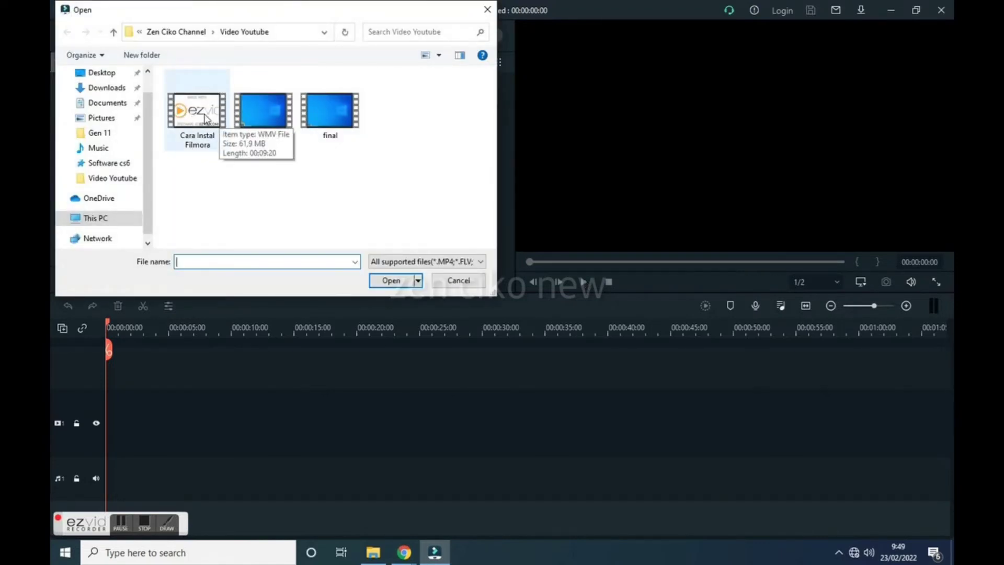
{"action": "double_click", "coordinate": [205, 119]}
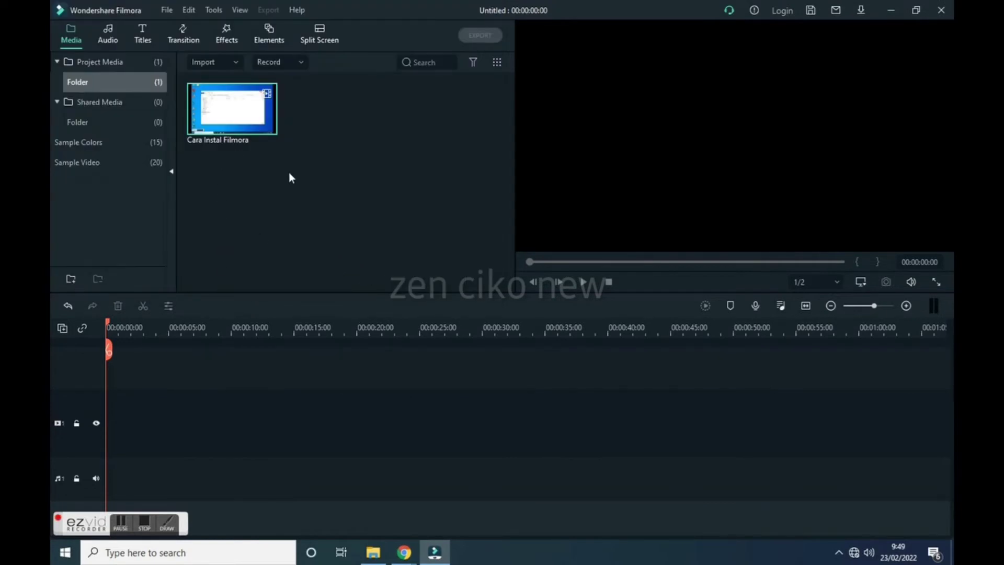
Place the Cara Instal Filmora clip at the start of the timeline.
{"action": "left_click_drag", "start_coordinate": [236, 114], "coordinate": [112, 363]}
{"action": "left_click", "coordinate": [413, 294]}
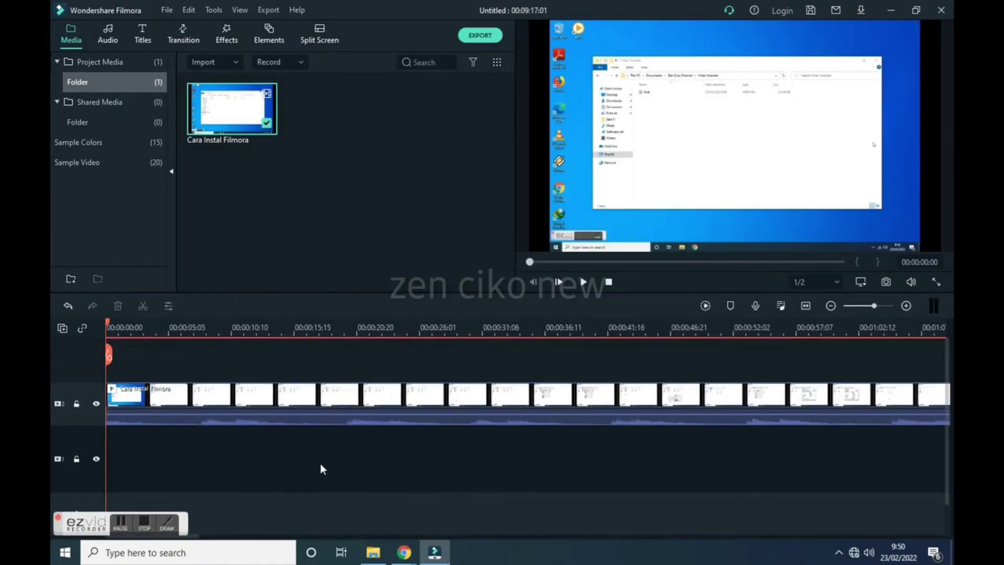
{"action": "left_click", "coordinate": [397, 248]}
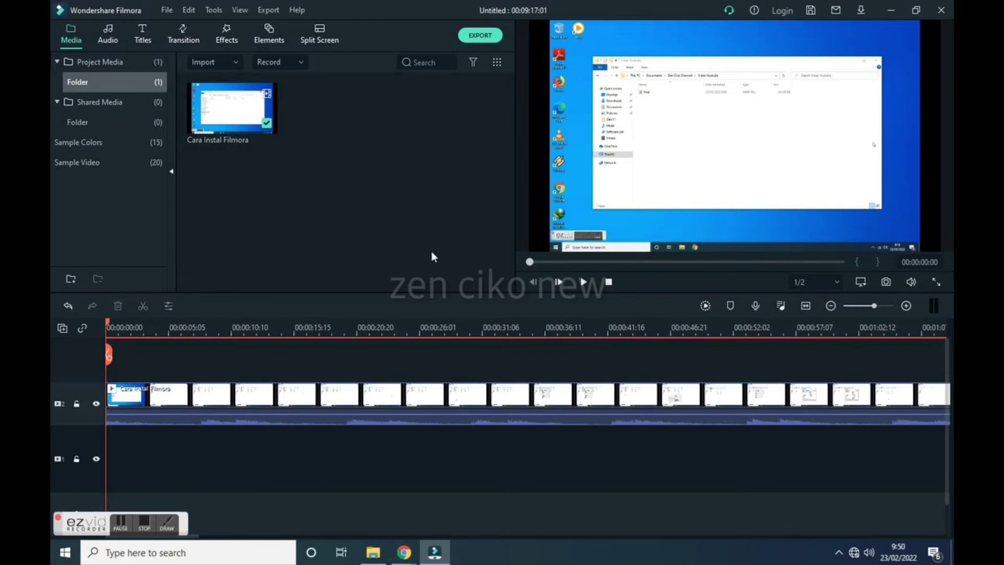
Set up a local MP4 export named "Cara Merubah VIdeo WMV Menjadi MP4".
{"action": "left_click", "coordinate": [478, 36]}
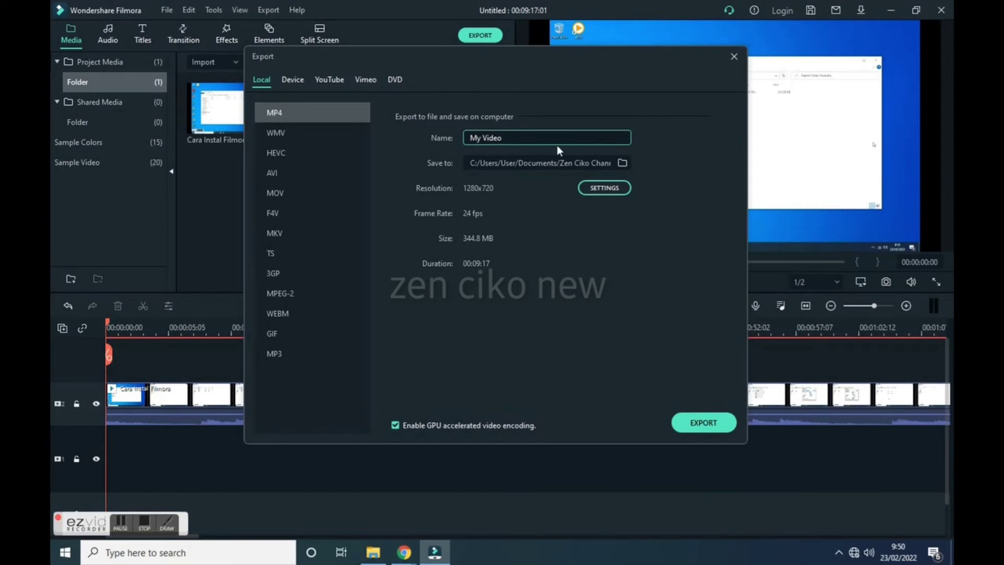
{"action": "left_click_drag", "start_coordinate": [503, 137], "coordinate": [469, 138]}
{"action": "type", "text": "Cara Merubah Video WMV Menjadi "}
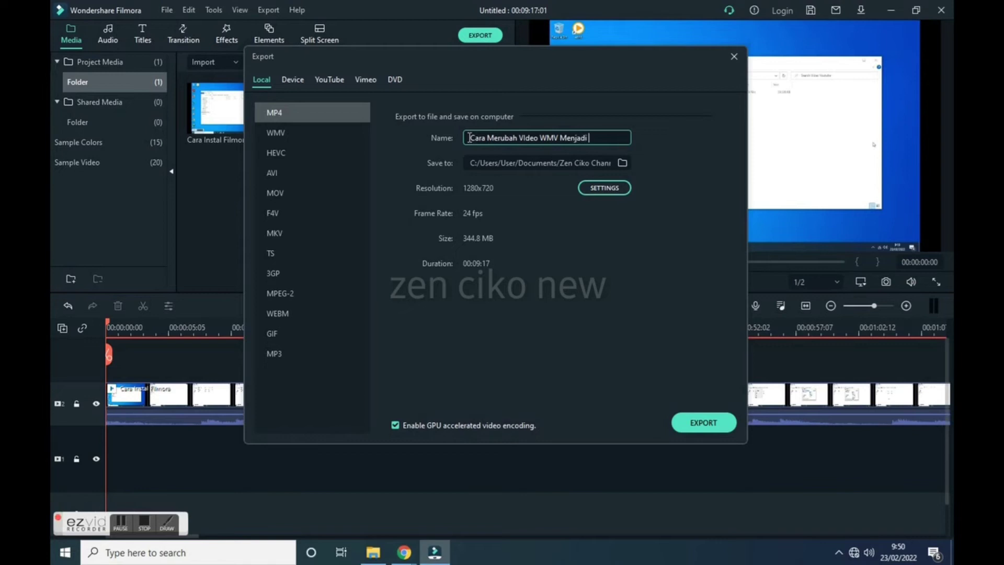
{"action": "type", "text": "MP4"}
Keep Video Youtube as the save folder, export the video as MP4, and dismiss the finished export window.
{"action": "left_click", "coordinate": [622, 163]}
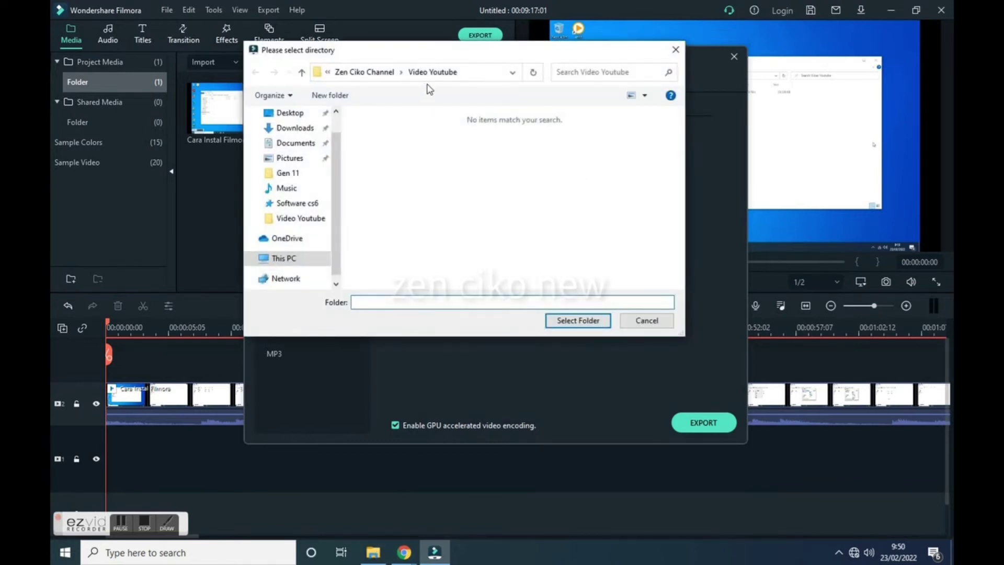
{"action": "left_click", "coordinate": [647, 320]}
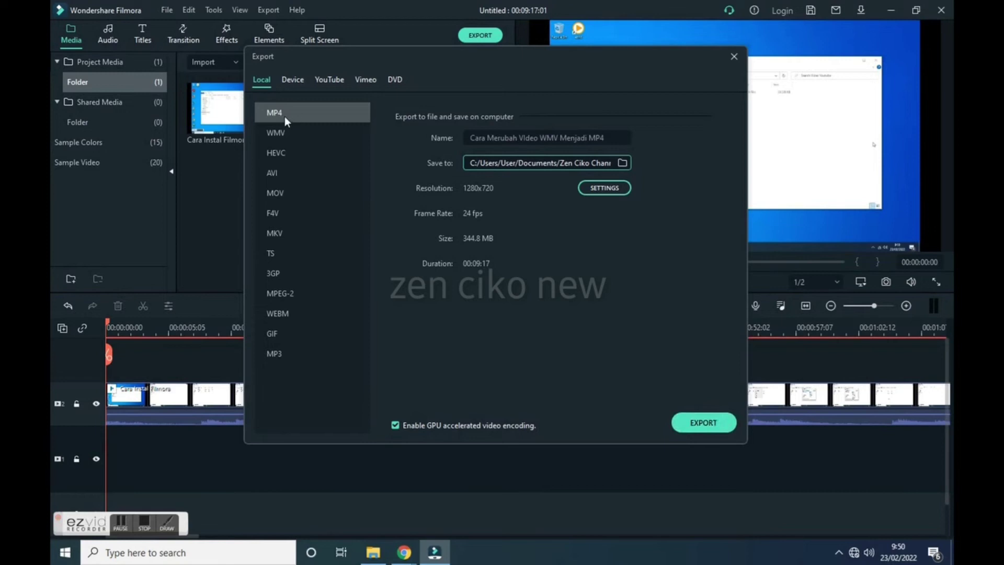
{"action": "left_click", "coordinate": [686, 424]}
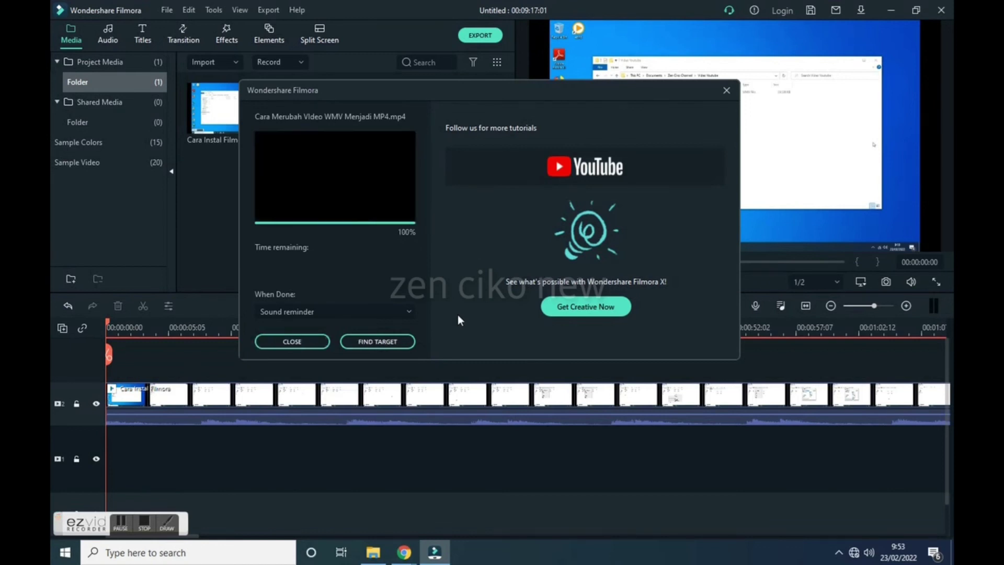
{"action": "left_click", "coordinate": [312, 343]}
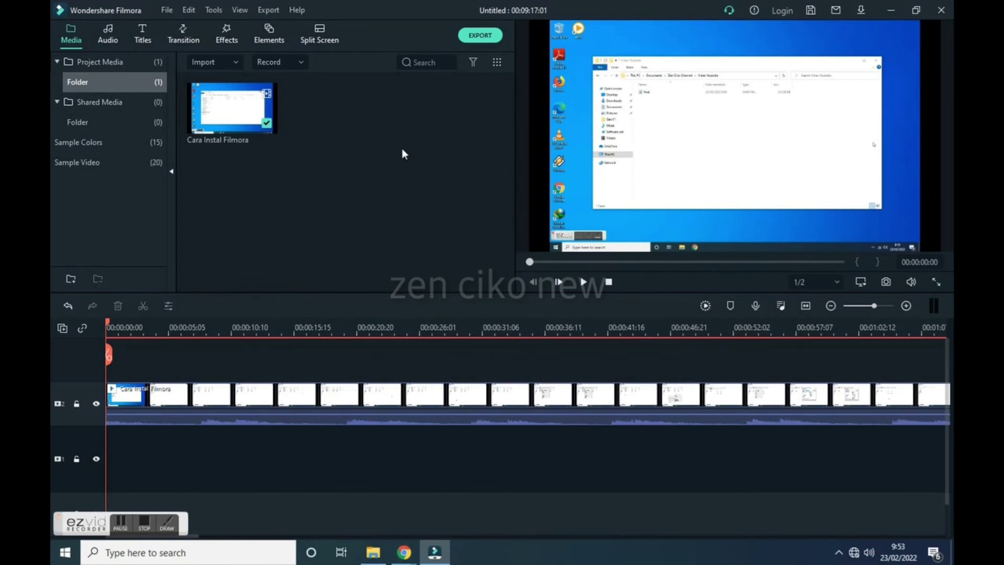
Switch to File Explorer and check the file type of the original Cara Instal Filmora video in its properties.
{"action": "left_click", "coordinate": [371, 553]}
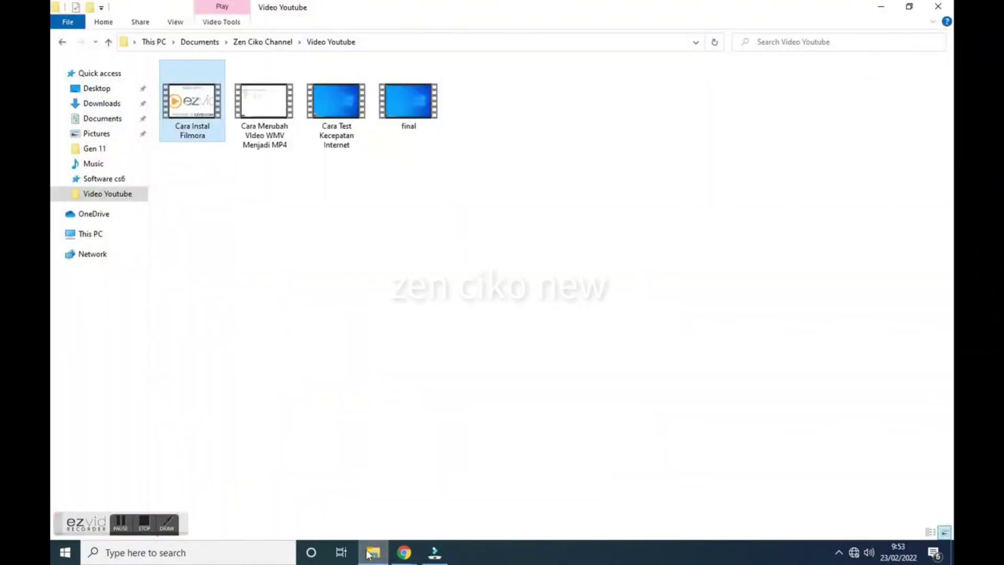
{"action": "left_click", "coordinate": [283, 283]}
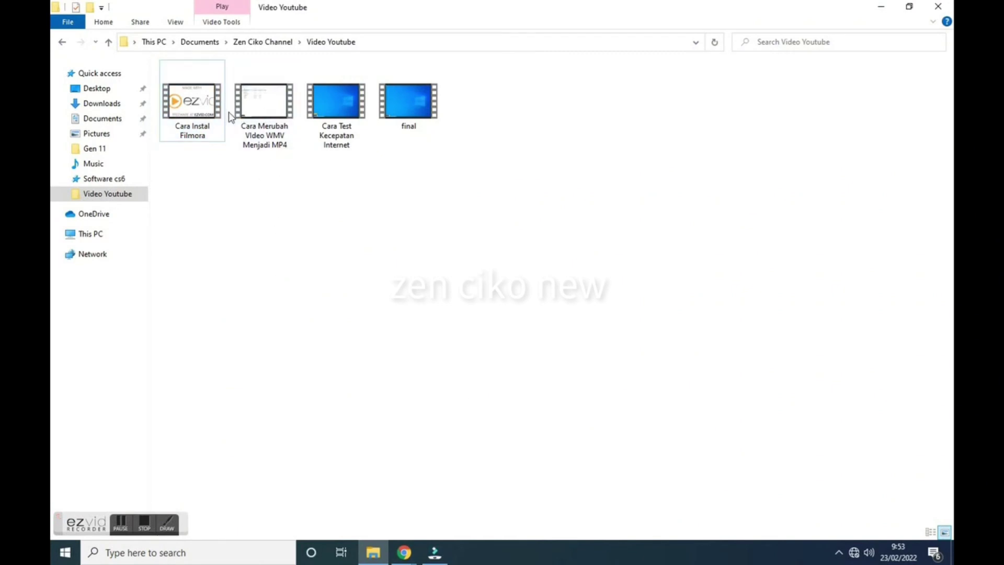
{"action": "right_click", "coordinate": [186, 109]}
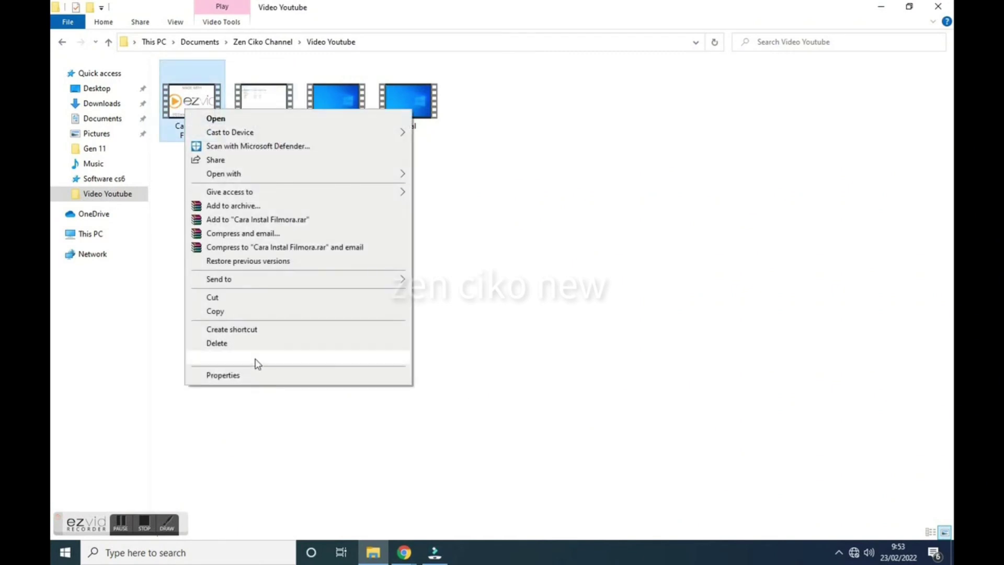
{"action": "left_click", "coordinate": [225, 376]}
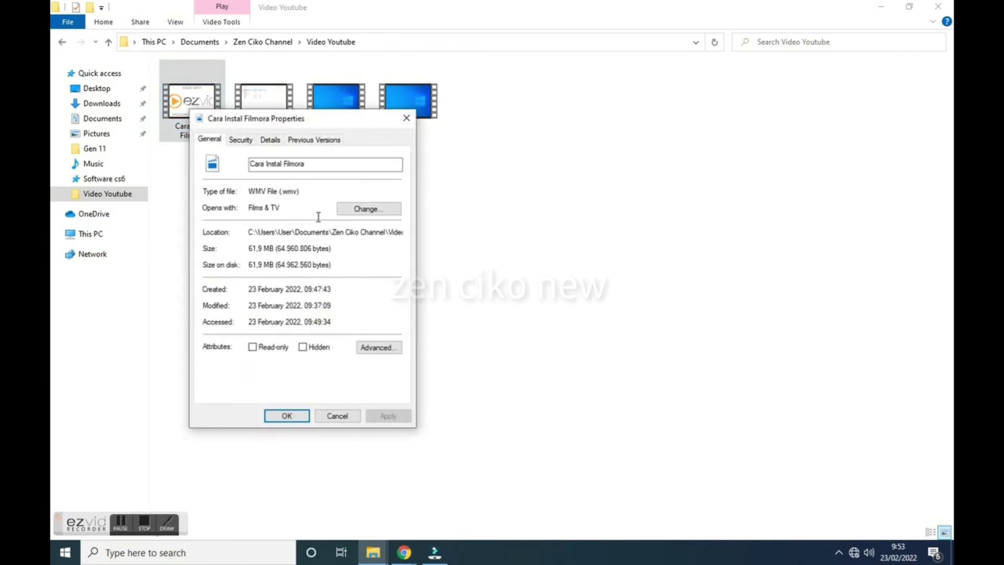
{"action": "left_click", "coordinate": [336, 415]}
Check the file type of the exported Cara Merubah VIdeo WMV Menjadi MP4 video in its properties, and close the folder window.
{"action": "right_click", "coordinate": [267, 108]}
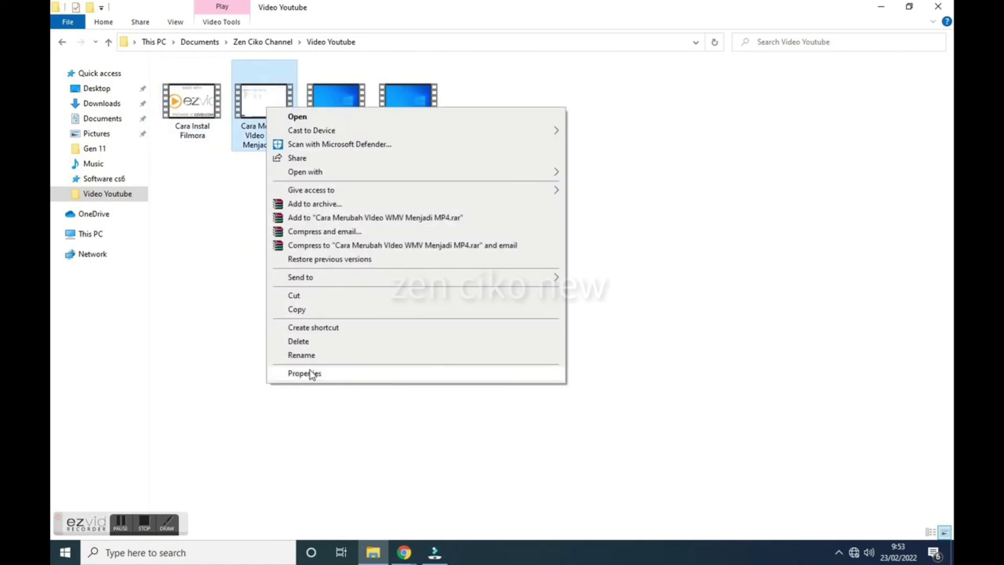
{"action": "left_click", "coordinate": [309, 374]}
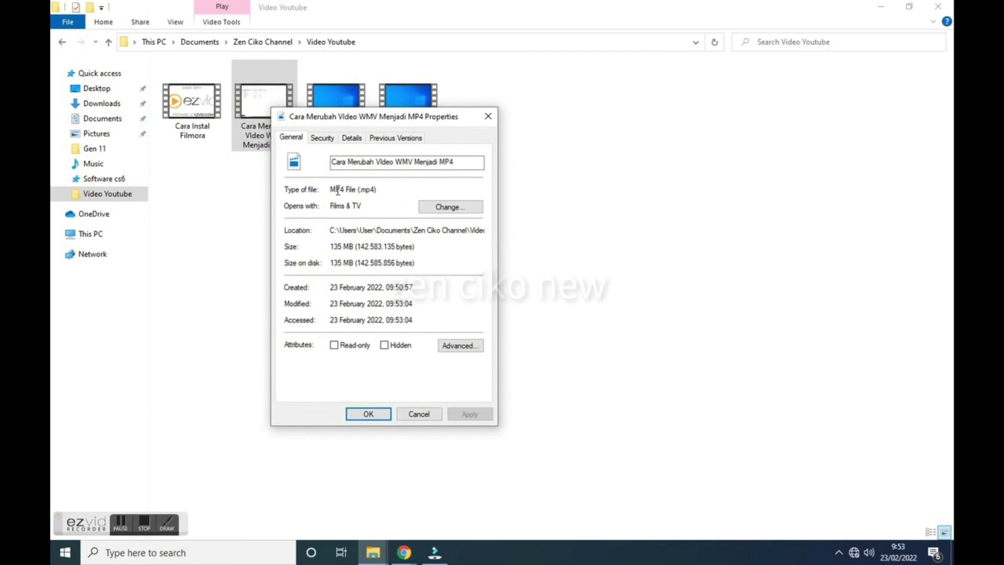
{"action": "left_click", "coordinate": [488, 116]}
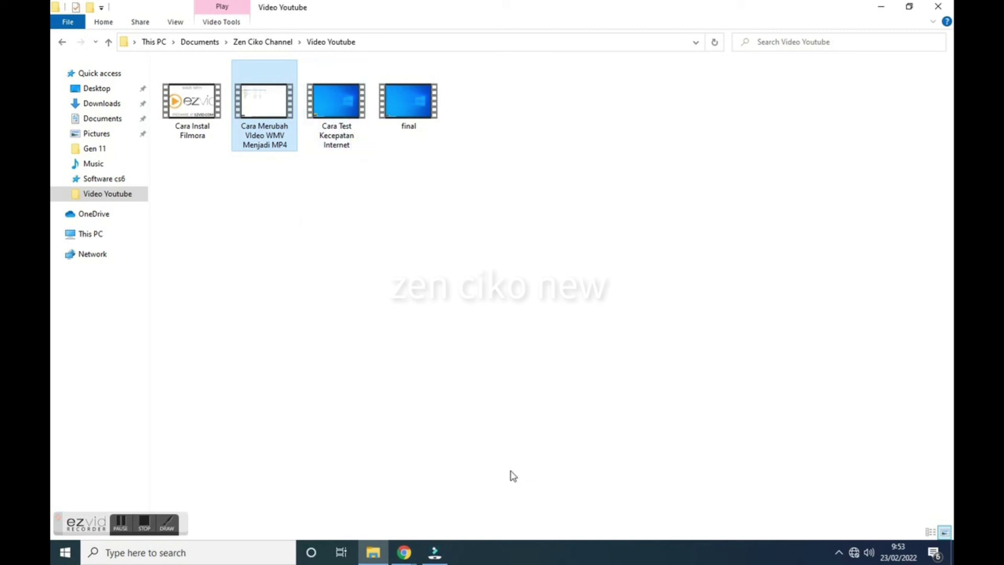
{"action": "left_click", "coordinate": [930, 10]}
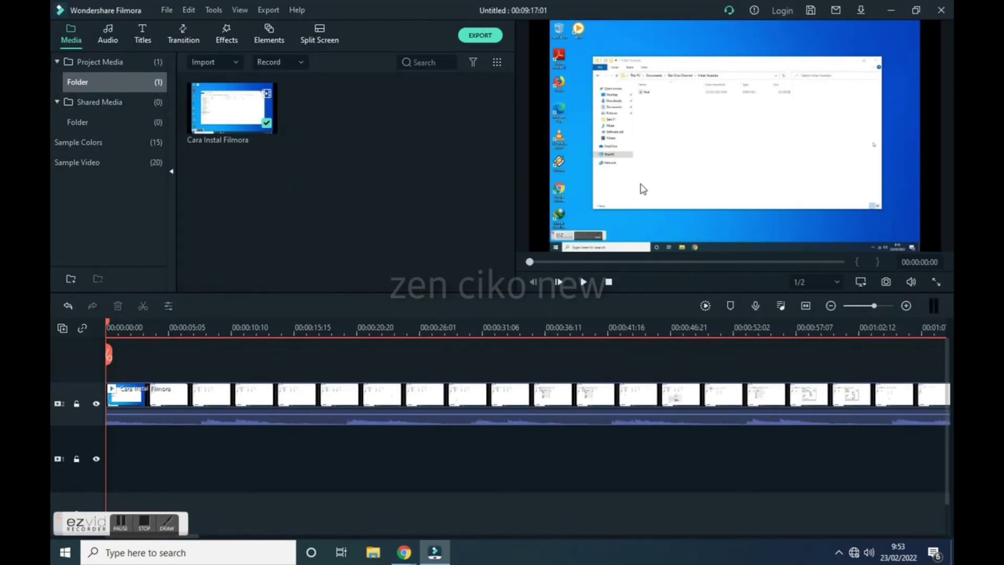